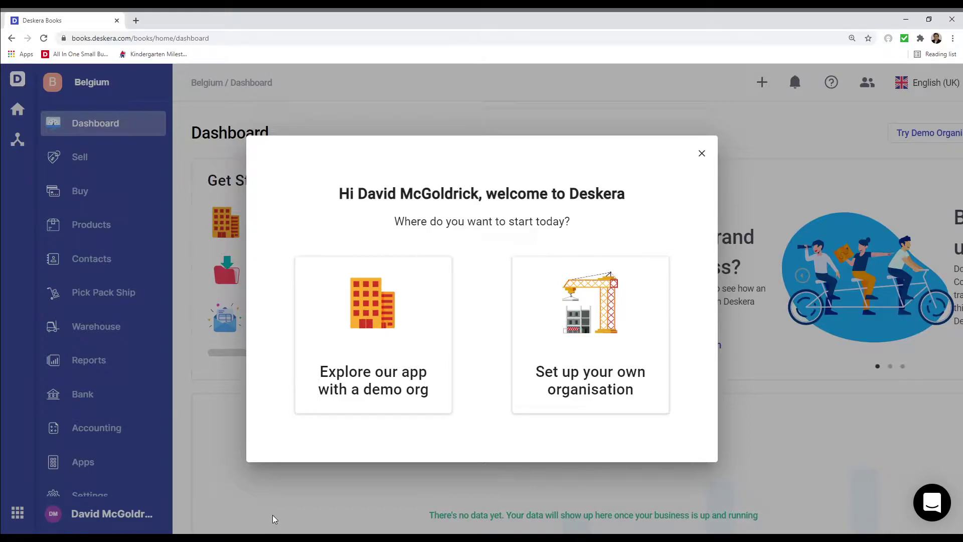
Create a new own organisation: tax residency Belgium, currency European Euro, books beginning 01-03-2021
left_click(565, 324)
left_click(332, 311)
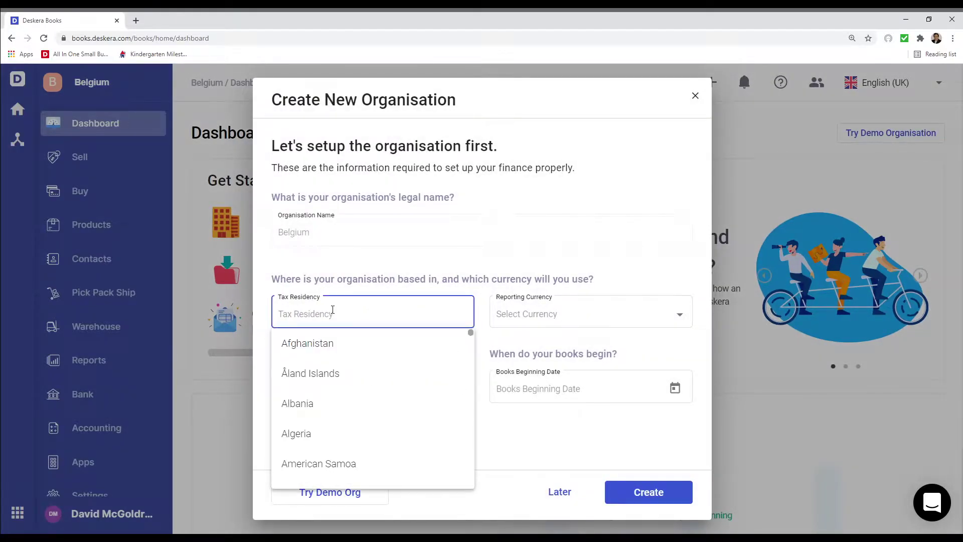
type("Bel")
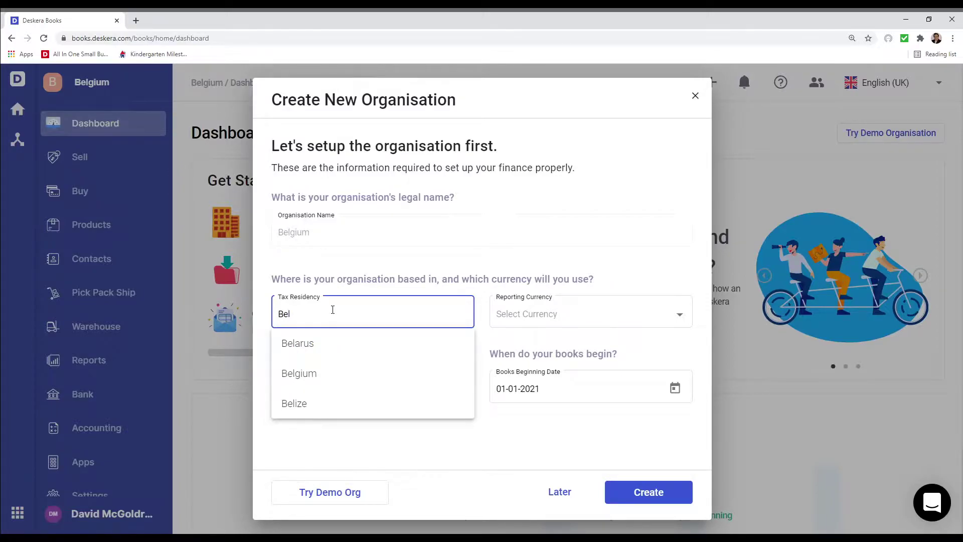
left_click(310, 372)
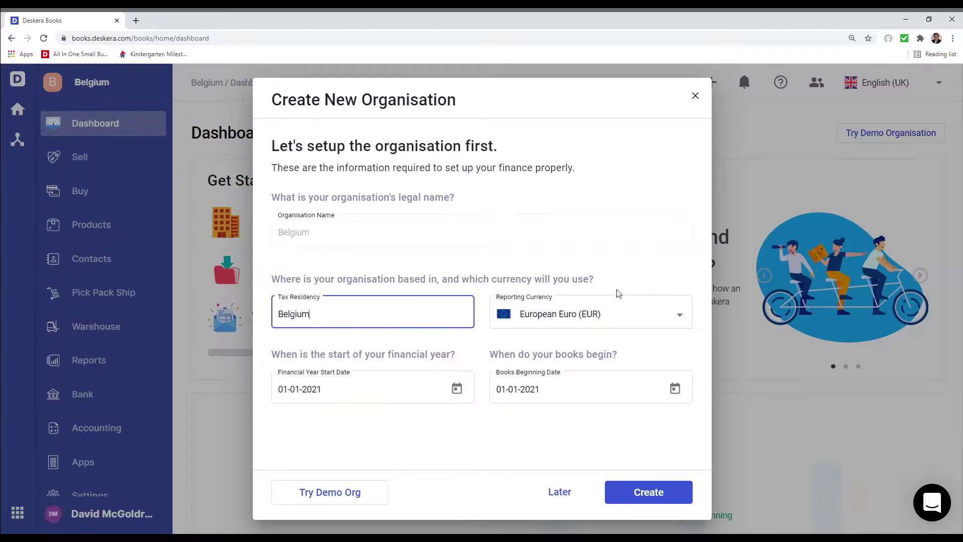
left_click(586, 316)
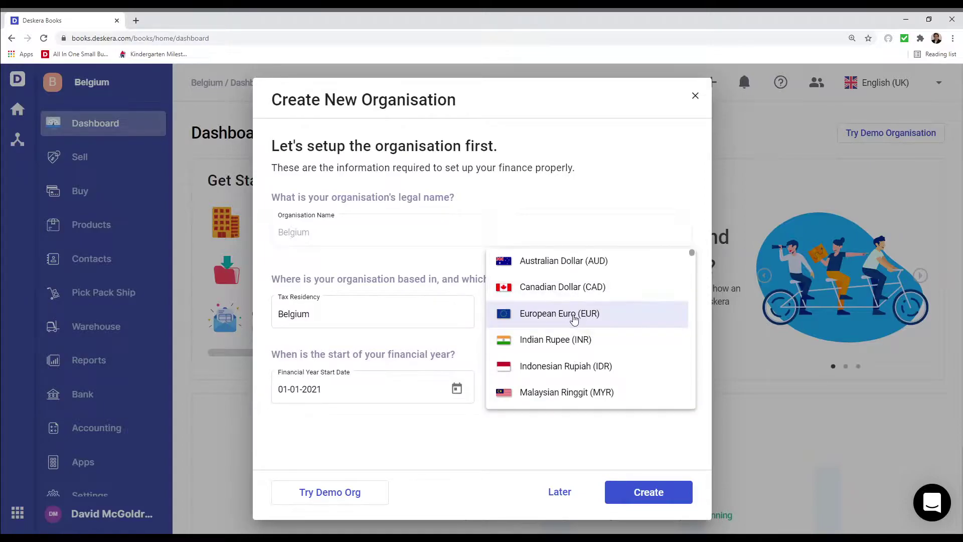
left_click(574, 320)
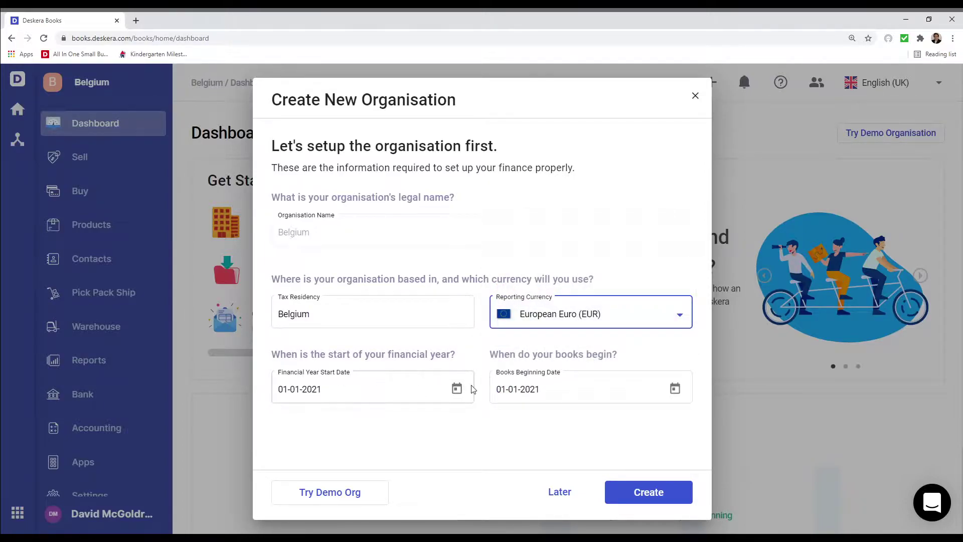
left_click(675, 389)
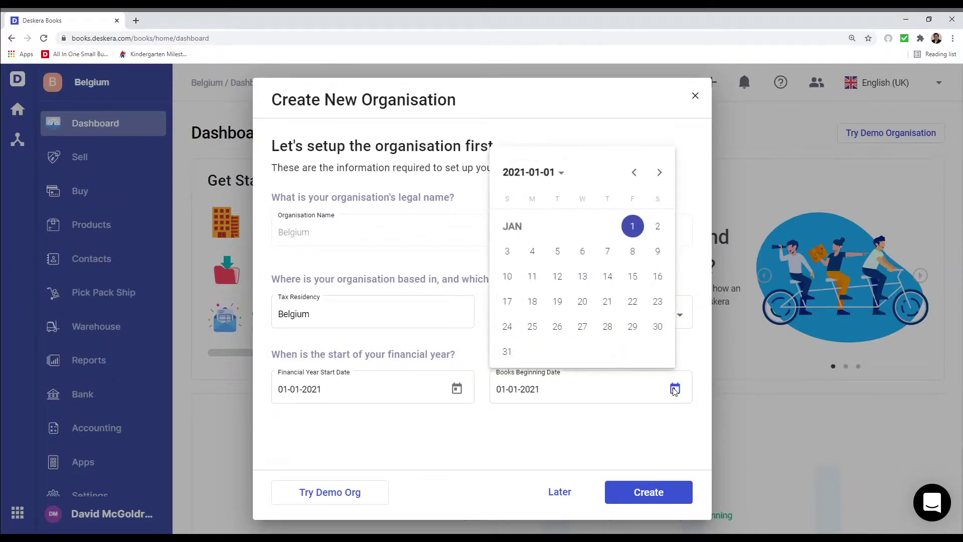
left_click(659, 172)
left_click(659, 172)
left_click(536, 258)
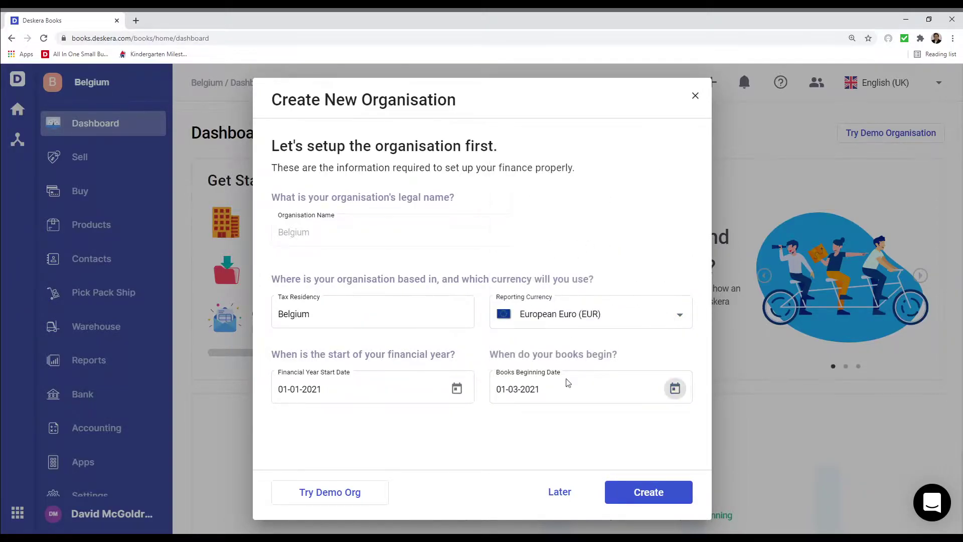
left_click(658, 492)
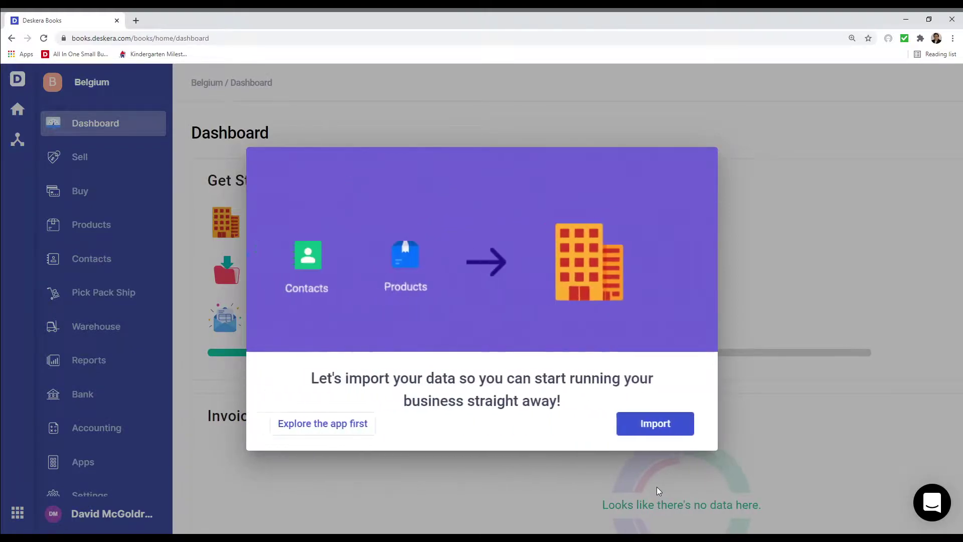
Skip the data import, edit the Organisation Profile and keep the DD-MM-YYYY date format
left_click(321, 425)
scroll(122, 448, "down", 1)
left_click(103, 485)
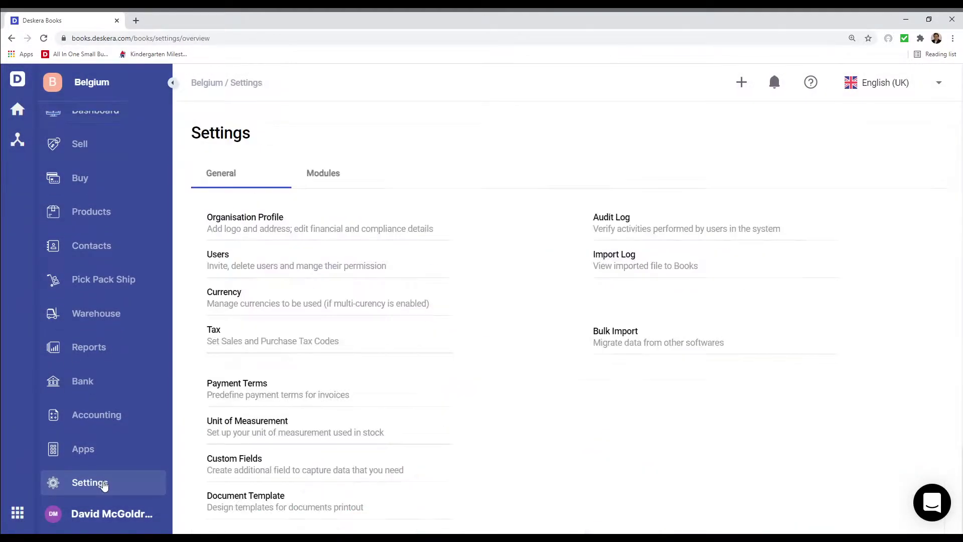
left_click(258, 220)
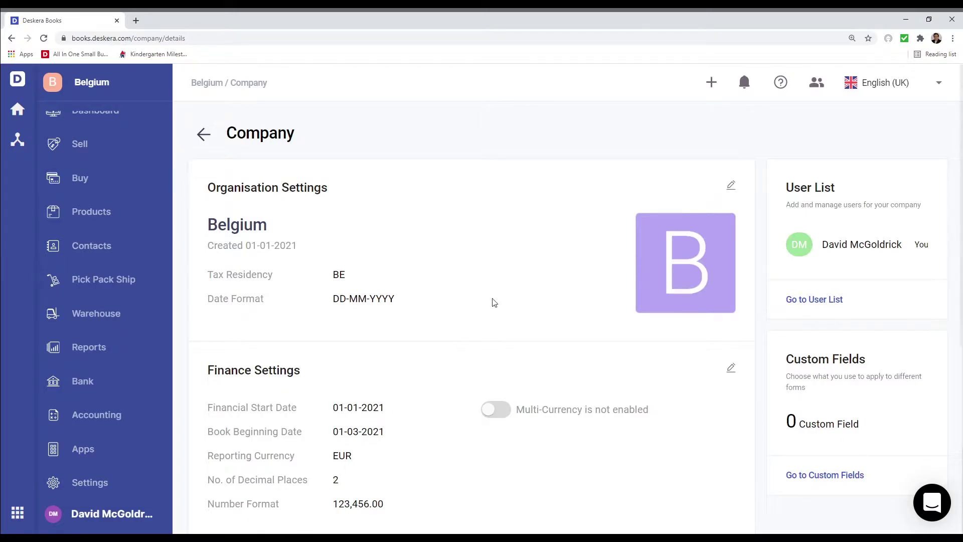
left_click(730, 185)
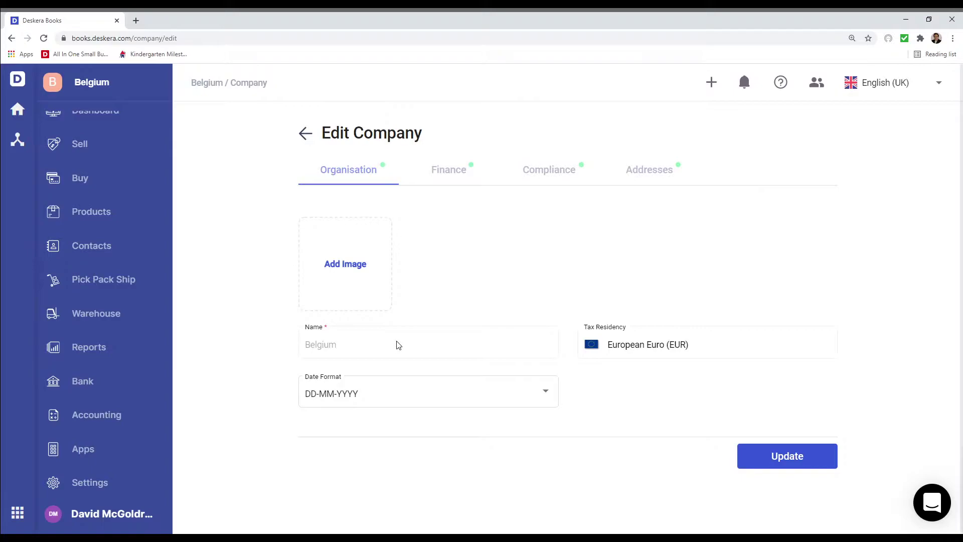
left_click(519, 395)
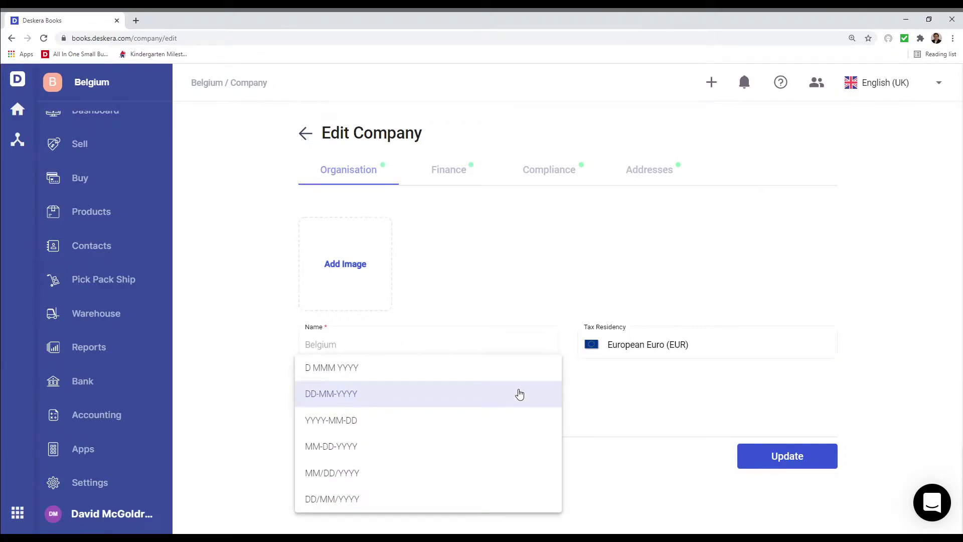
left_click(519, 395)
On the Finance section, keep 2 decimal places and the 123,456.00 number format
left_click(453, 171)
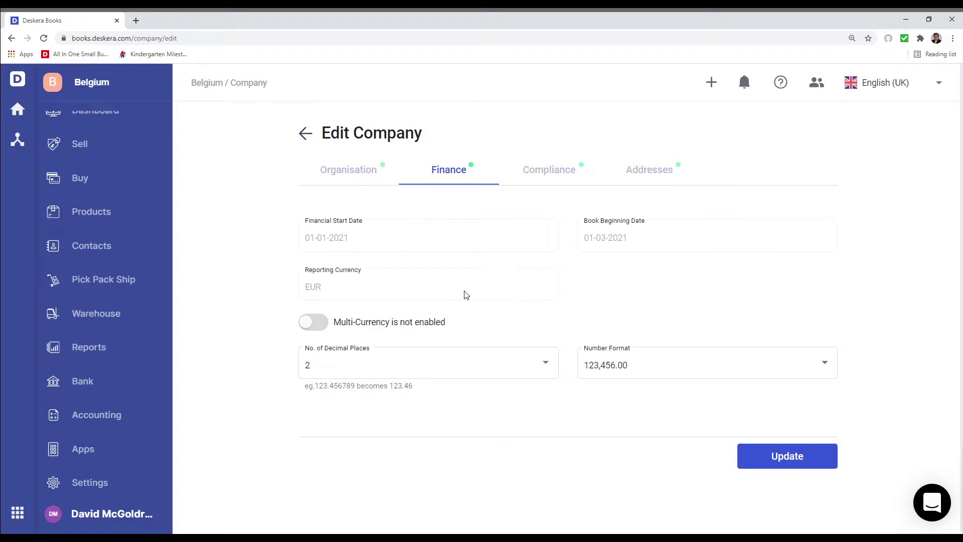
left_click(554, 370)
left_click(552, 367)
left_click(703, 371)
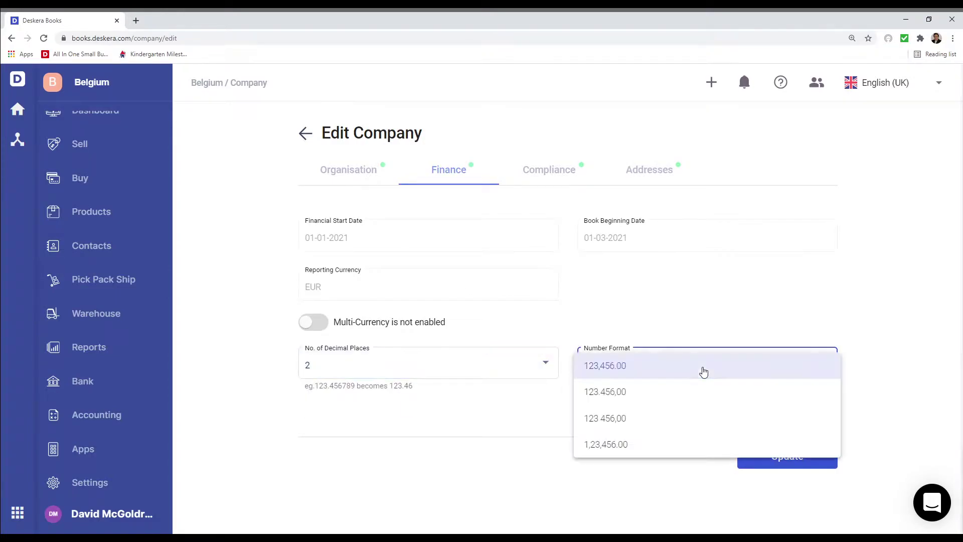
left_click(704, 371)
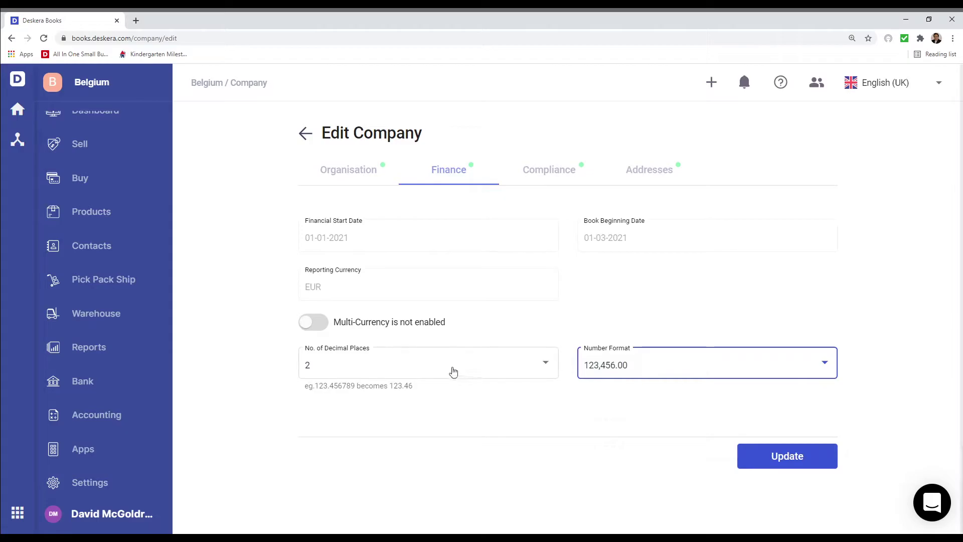
Turn on multi-currency, add United States Dollar and a second currency, and save
left_click(322, 329)
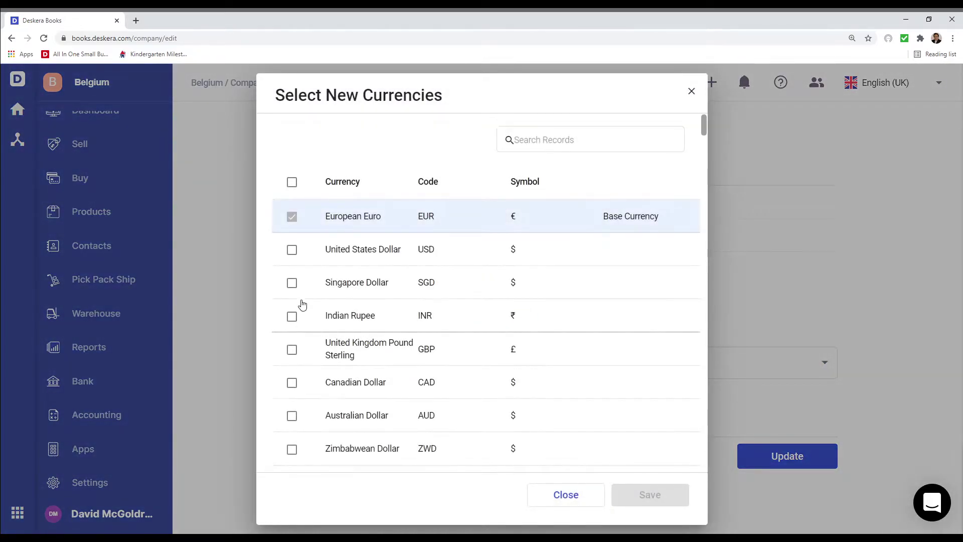
left_click(294, 252)
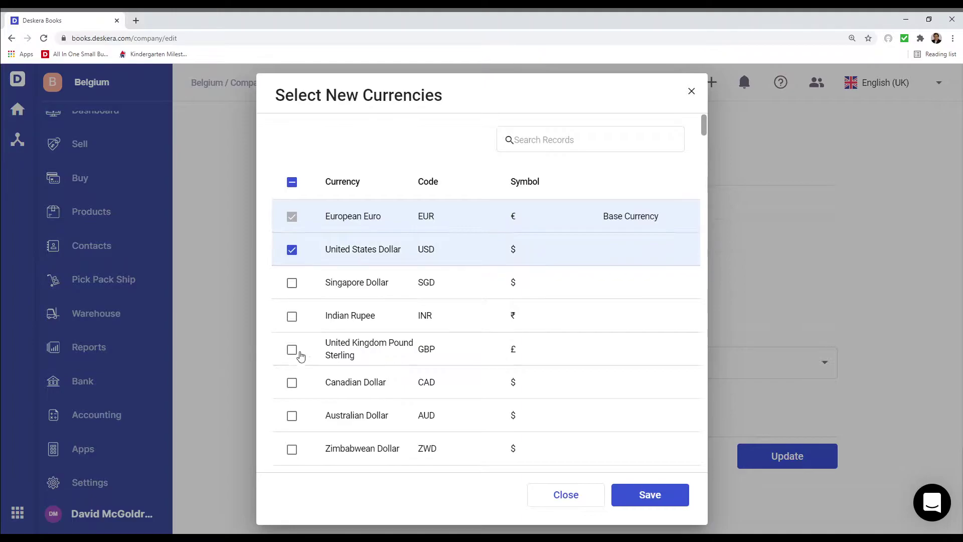
left_click(292, 382)
left_click(672, 498)
Enter the company's enterprise number and VAT identification number in the Compliance section
left_click(547, 173)
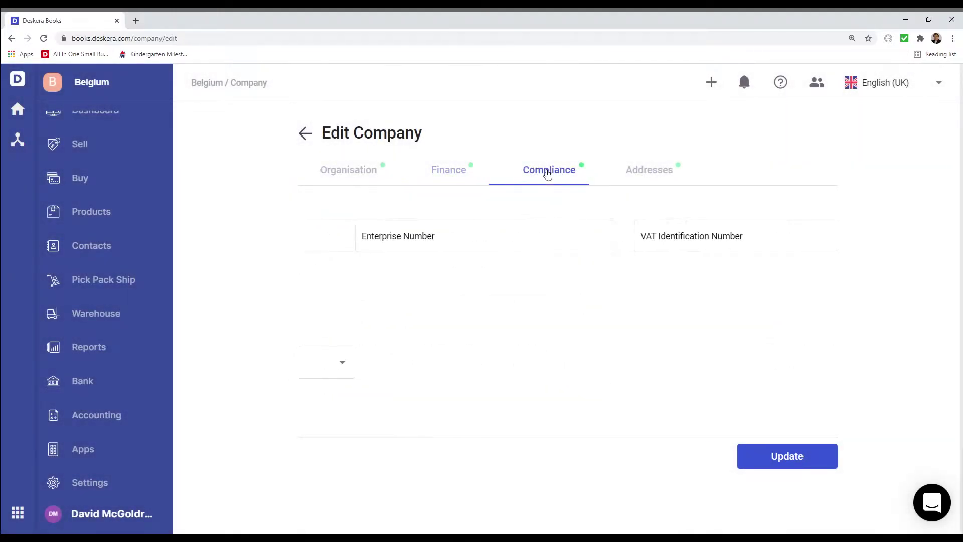
left_click(433, 242)
type("345353")
left_click(654, 243)
type("34535345")
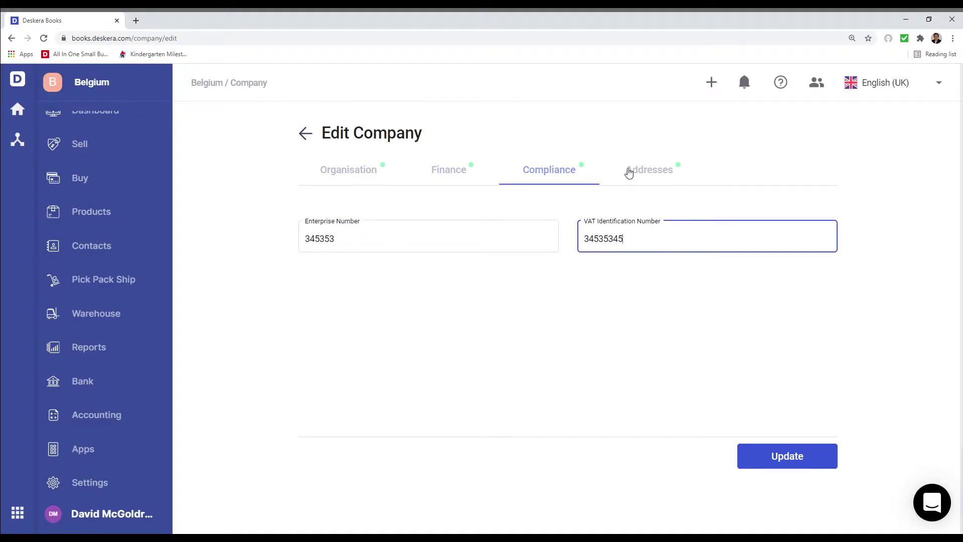
Enter the company's street address and accept the suggestion filling postal code, city and region
left_click(628, 172)
left_click(356, 236)
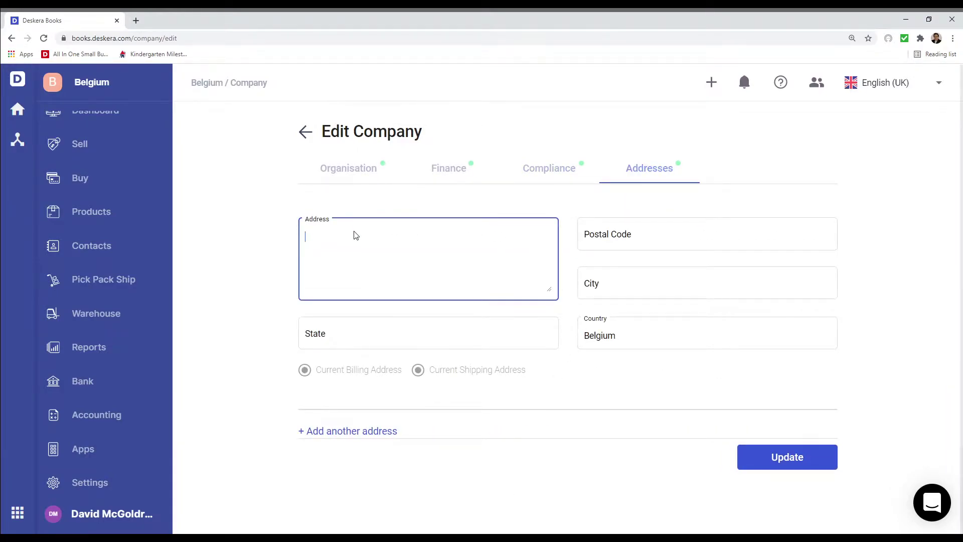
type("Place M. Van Meenen 39 1060")
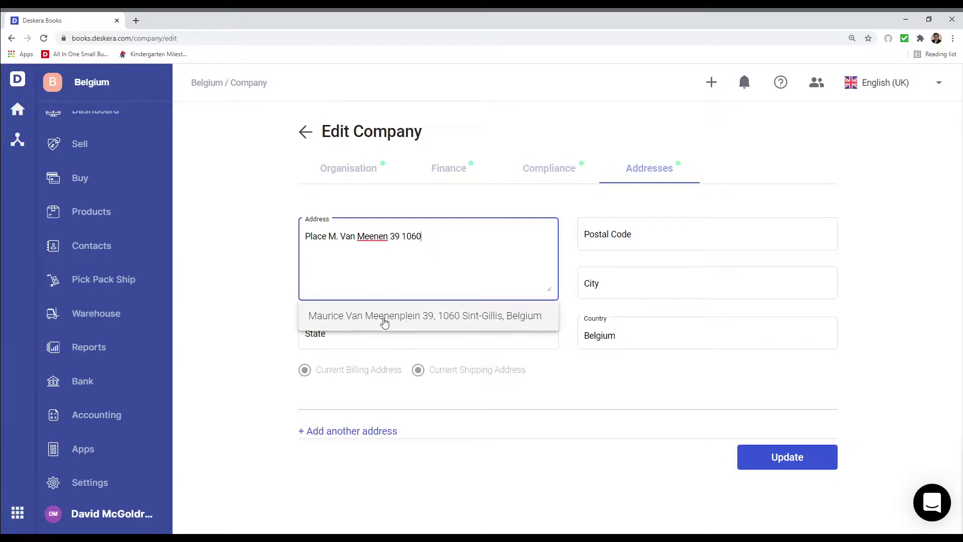
left_click(391, 323)
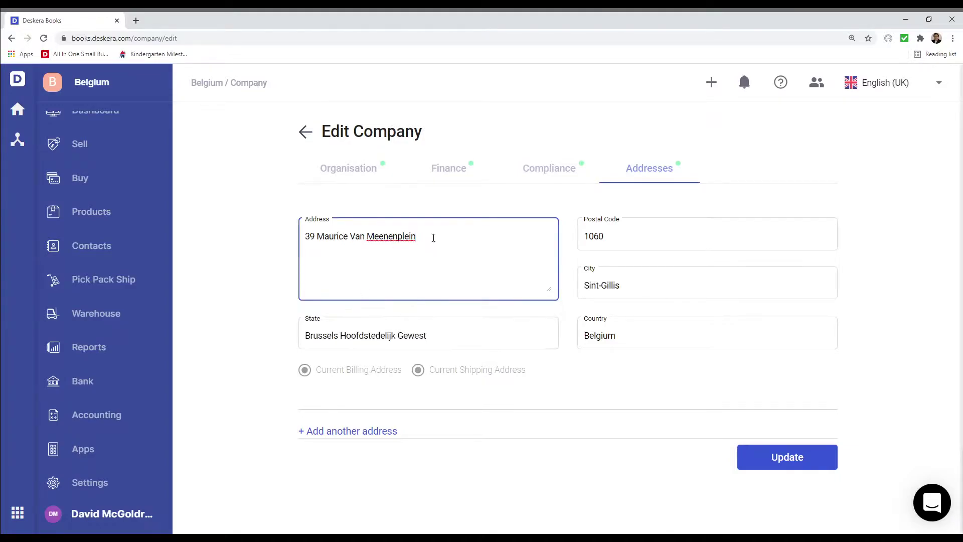
Save the company settings changes, review the Company page, and return to Settings
left_click(797, 460)
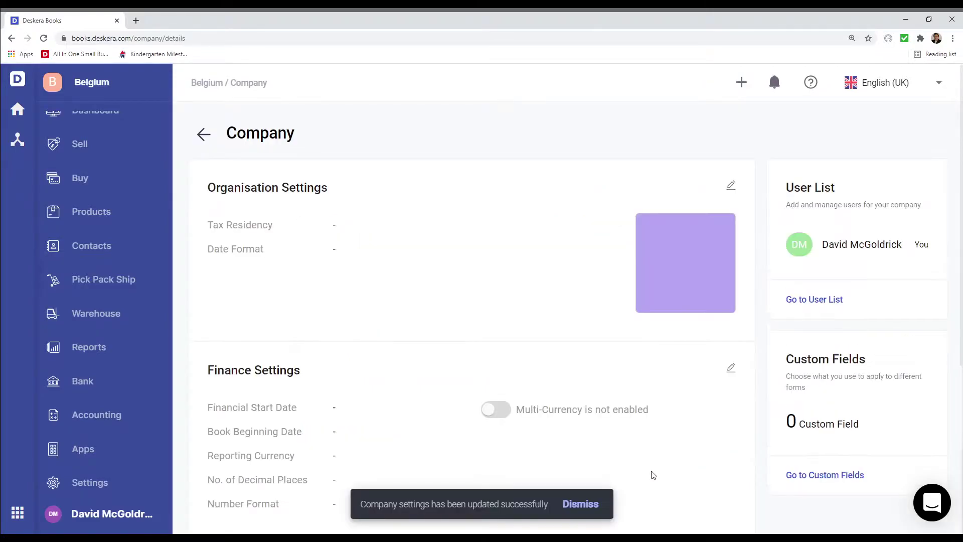
scroll(606, 425, "down", 5)
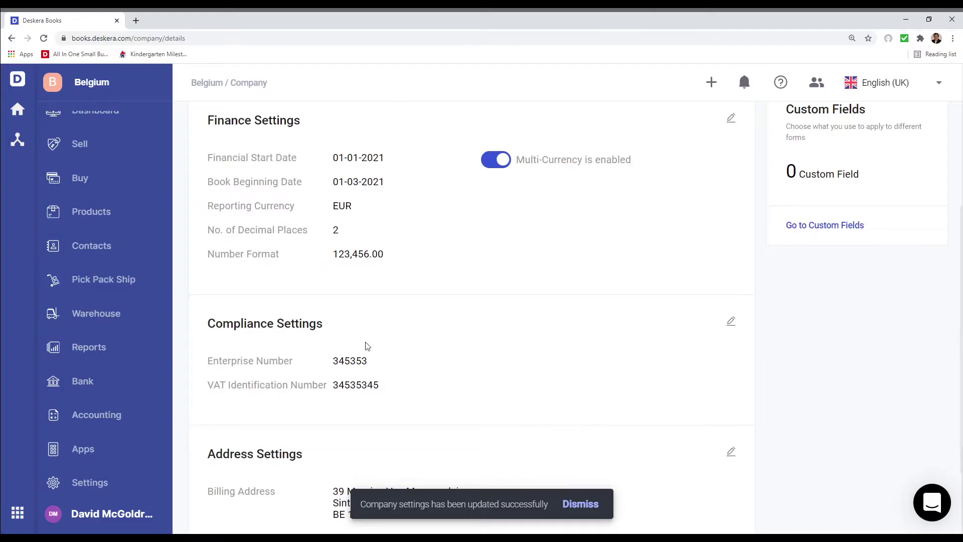
scroll(448, 378, "down", 2)
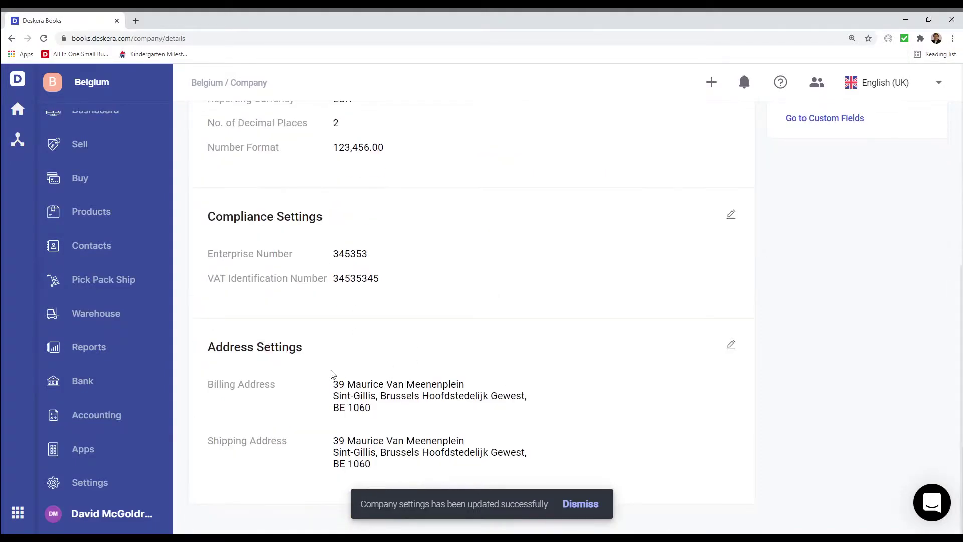
scroll(344, 376, "up", 8)
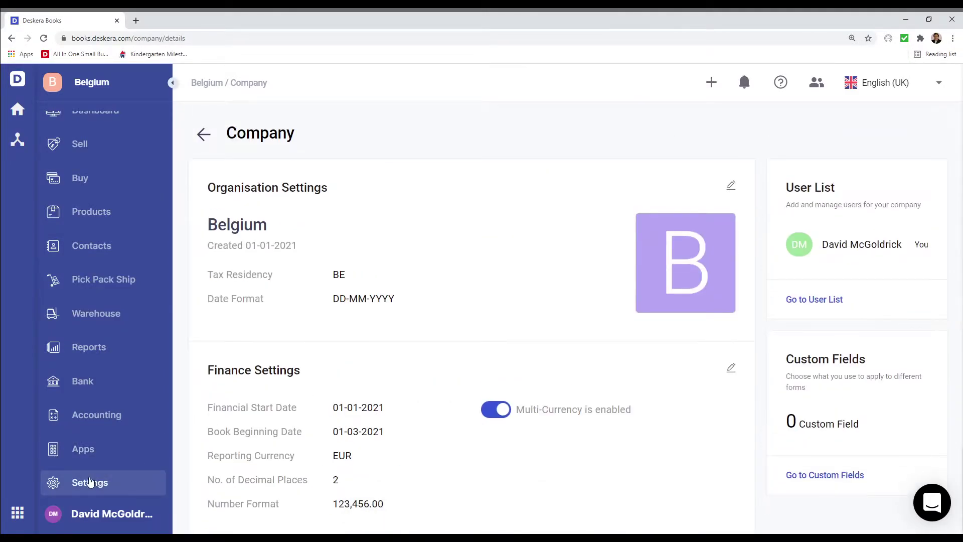
left_click(89, 482)
Open the Tax list and toggle visibility of the ND RC - goods 21% tax
left_click(215, 332)
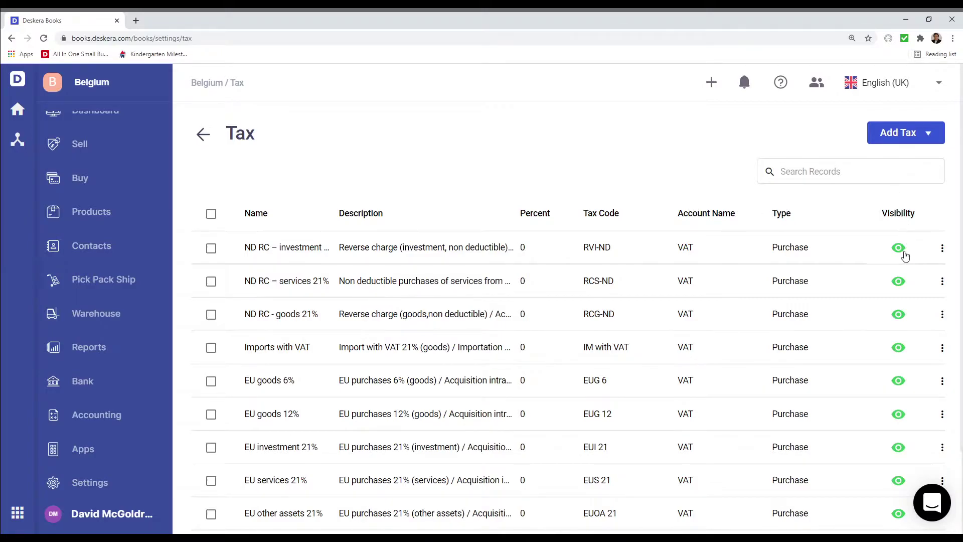
left_click(902, 316)
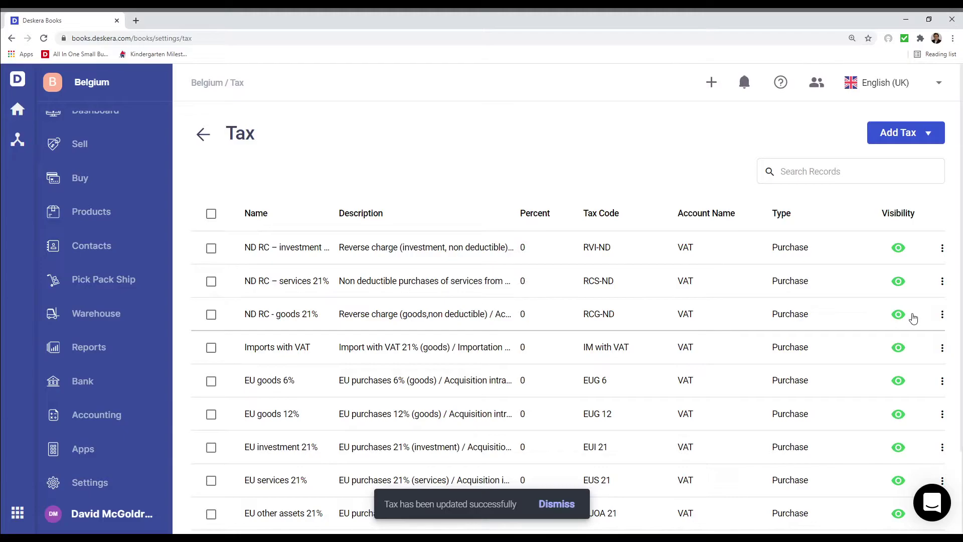
Start a new tax group named 'Tax Group' with code AC-0001 and type Sales
left_click(929, 135)
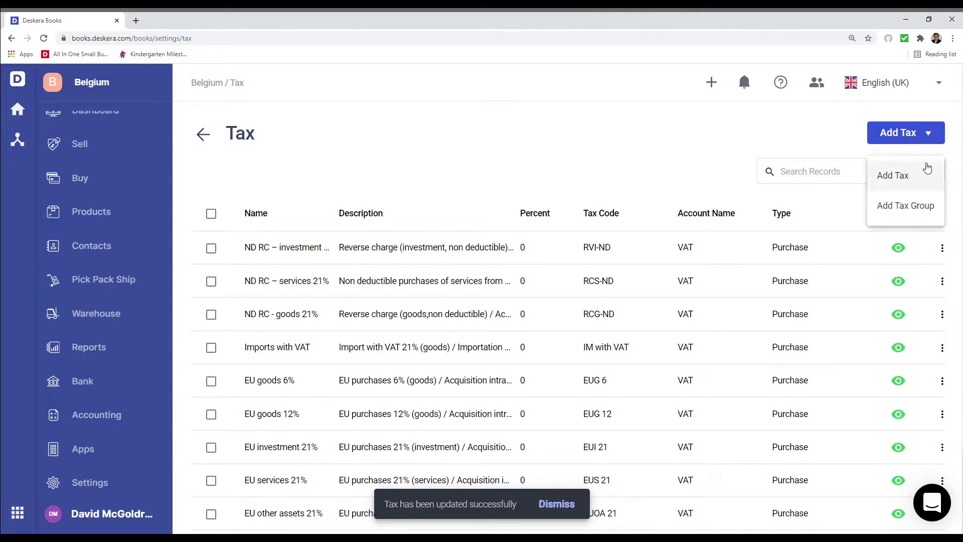
left_click(906, 207)
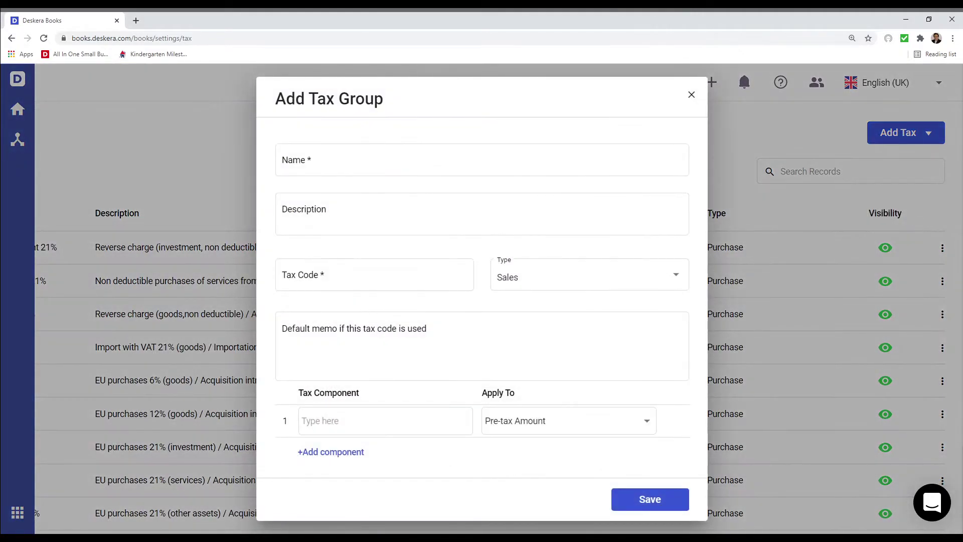
left_click(307, 159)
type("Tax Group")
key("Tab")
key("Tab")
type("AC")
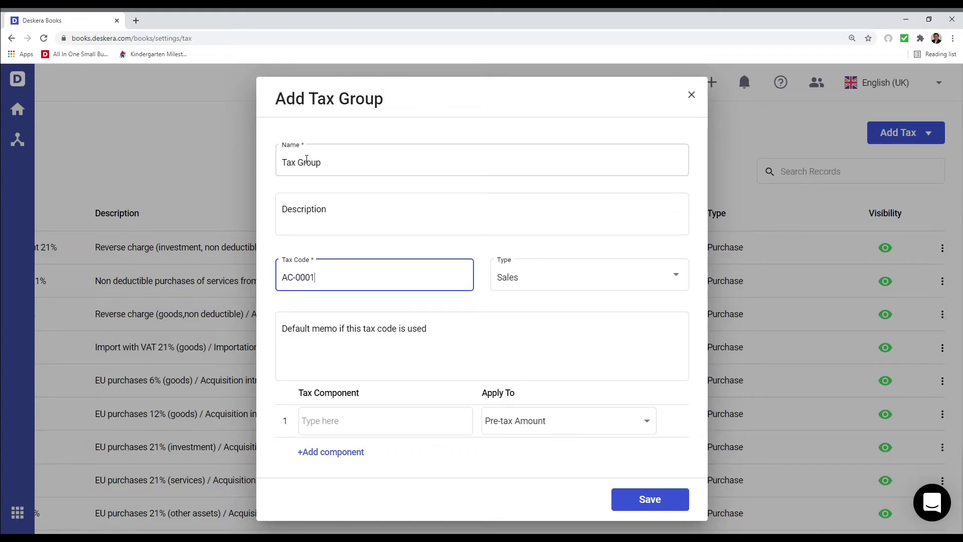
type("-0001")
left_click(549, 284)
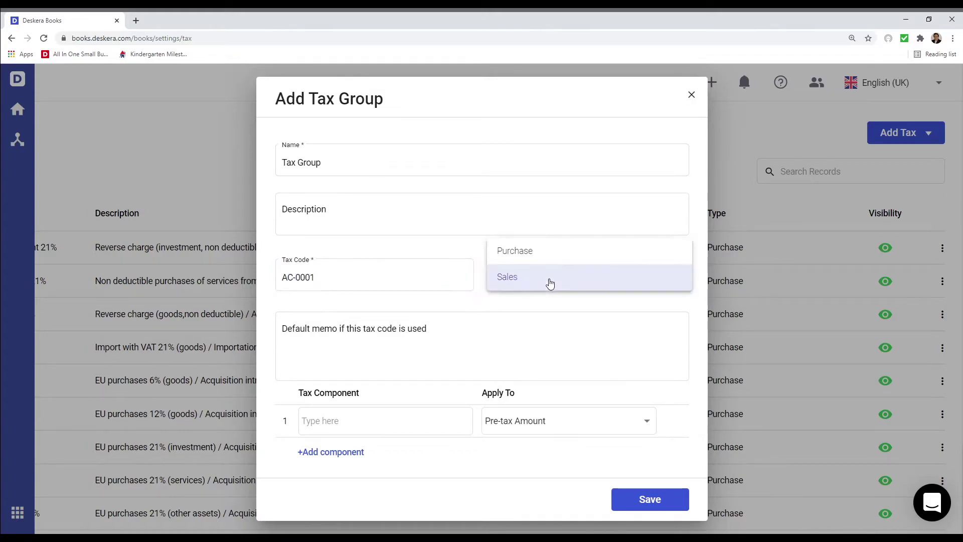
left_click(551, 284)
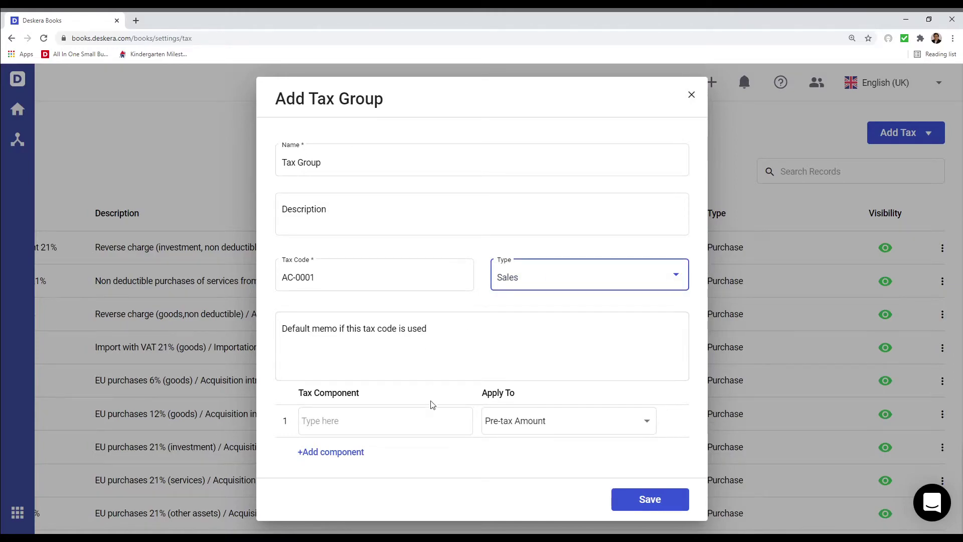
Add components C_EU goods Sales (21%) and Exempt Sales on pre-tax amount, then save the group
left_click(410, 421)
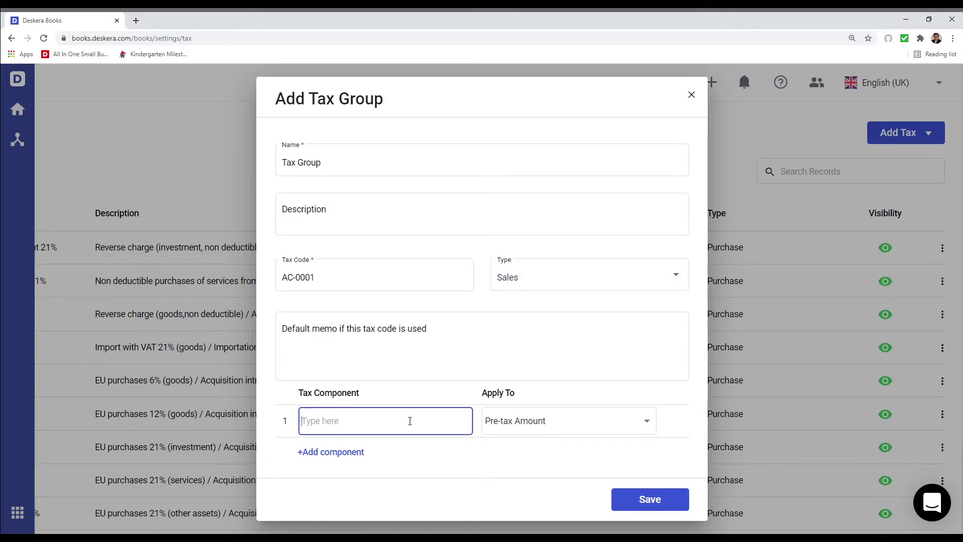
left_click(410, 421)
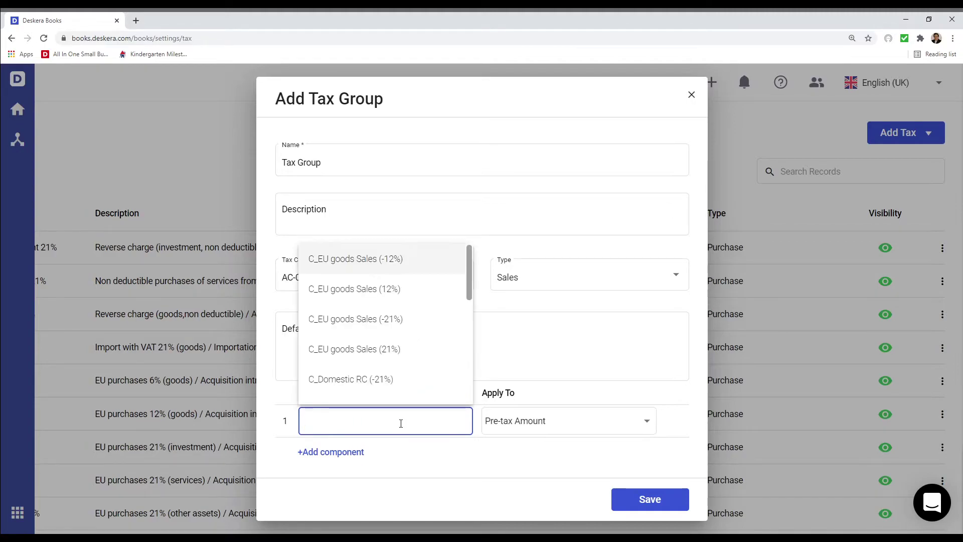
left_click(406, 357)
left_click(357, 454)
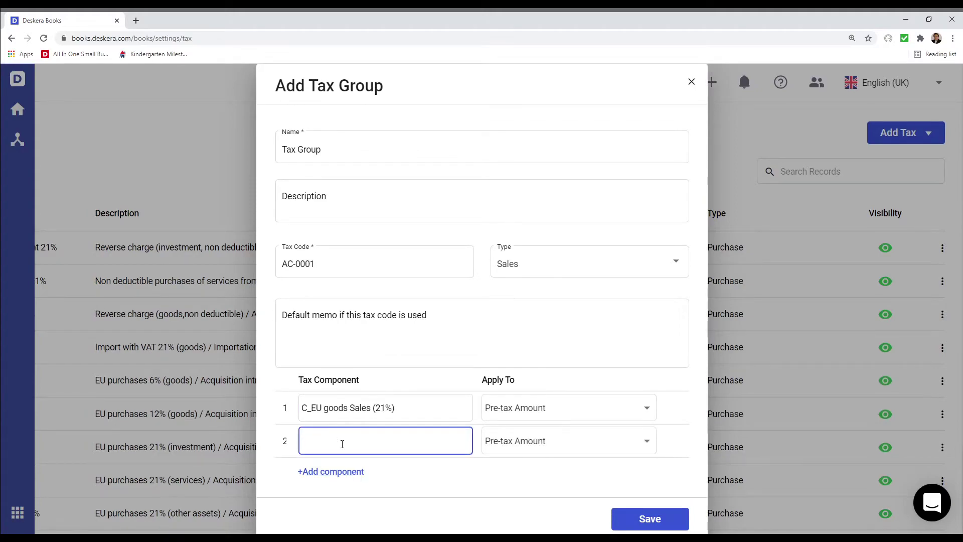
scroll(449, 399, "down", 2)
scroll(449, 399, "down", 2)
scroll(415, 391, "down", 2)
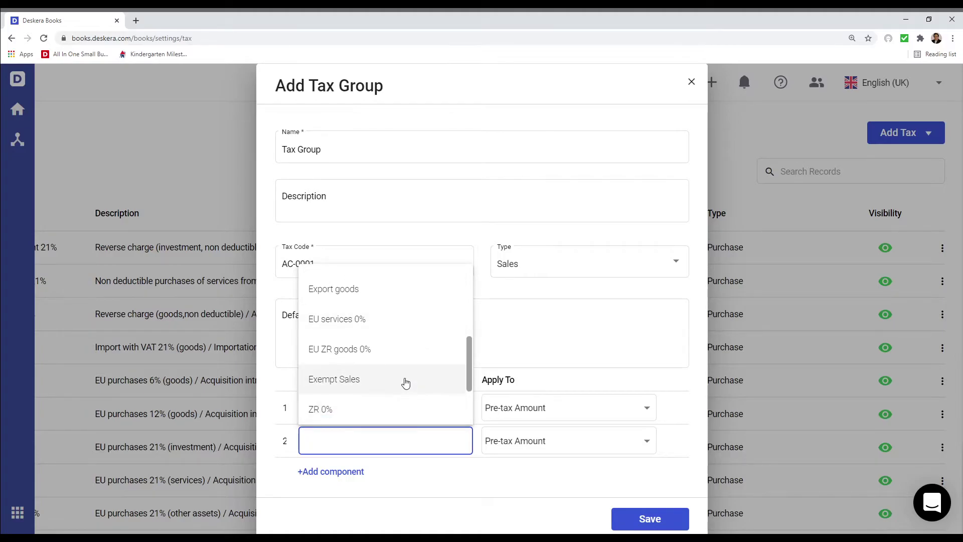
left_click(406, 382)
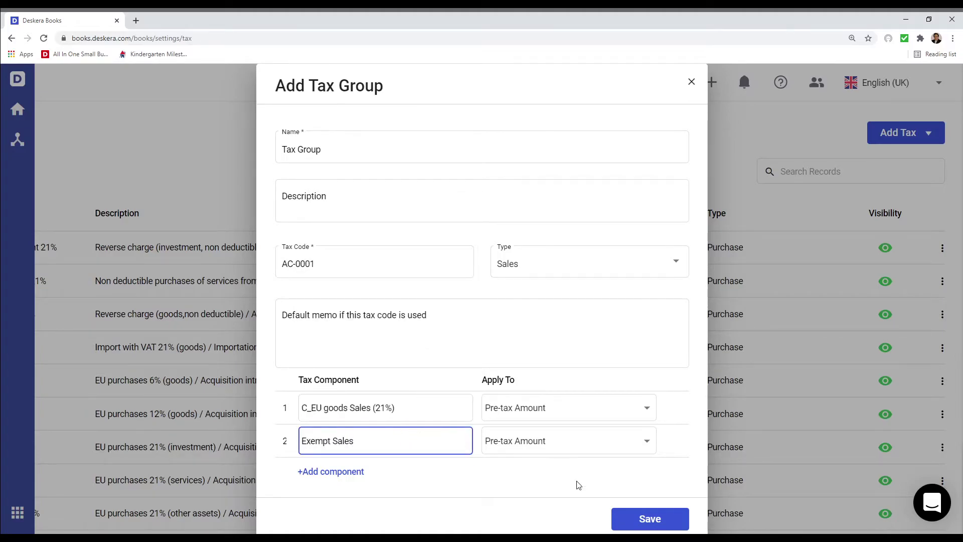
left_click(592, 414)
left_click(592, 414)
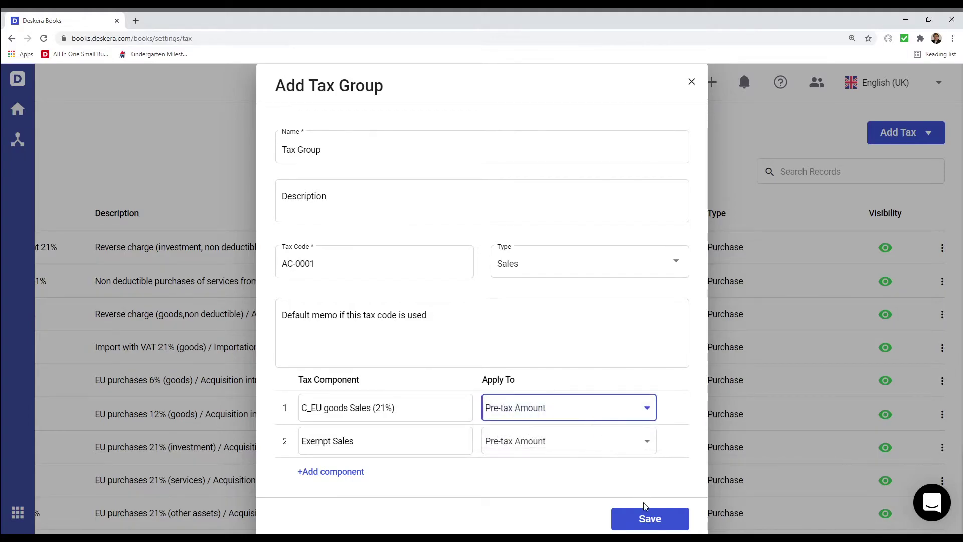
left_click(647, 525)
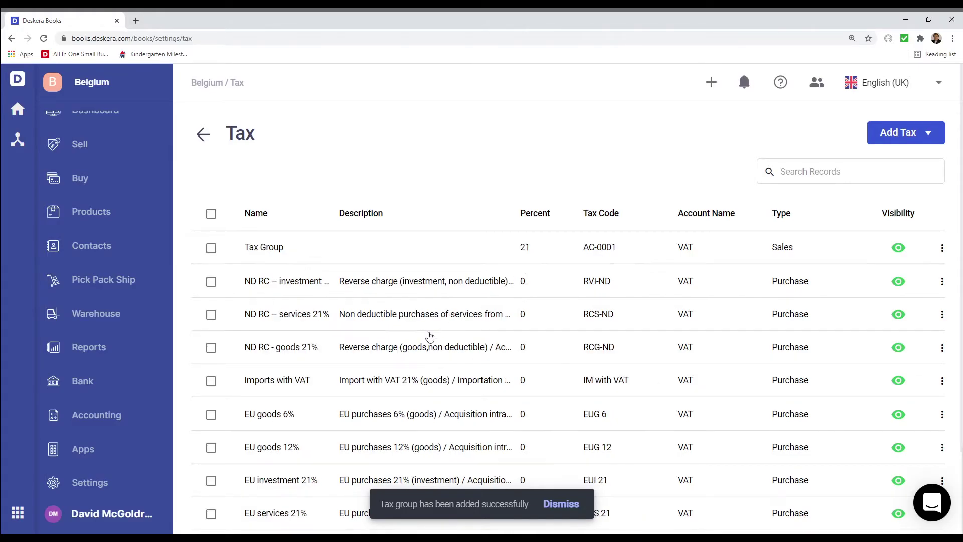
Go to Settings and open Currency to view currencies and exchange rates
left_click(132, 477)
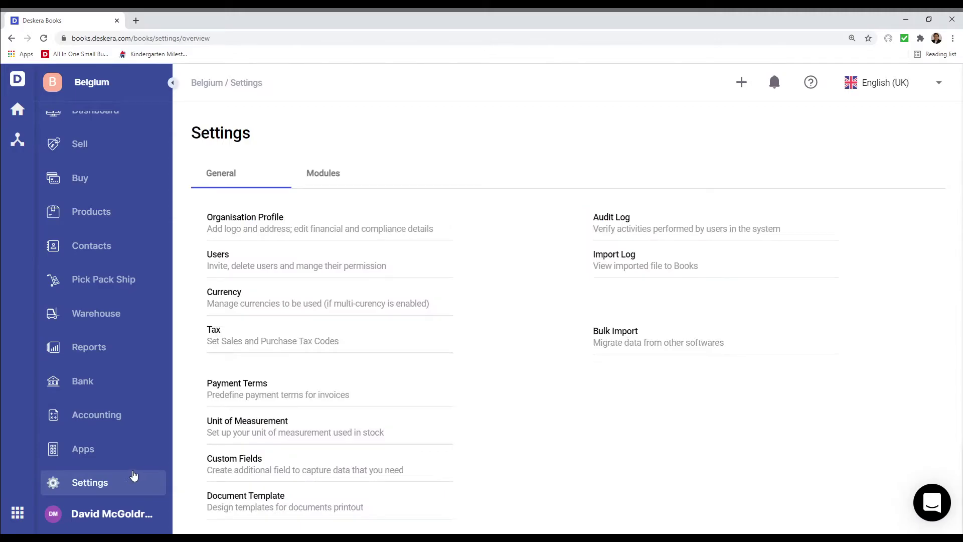
left_click(280, 301)
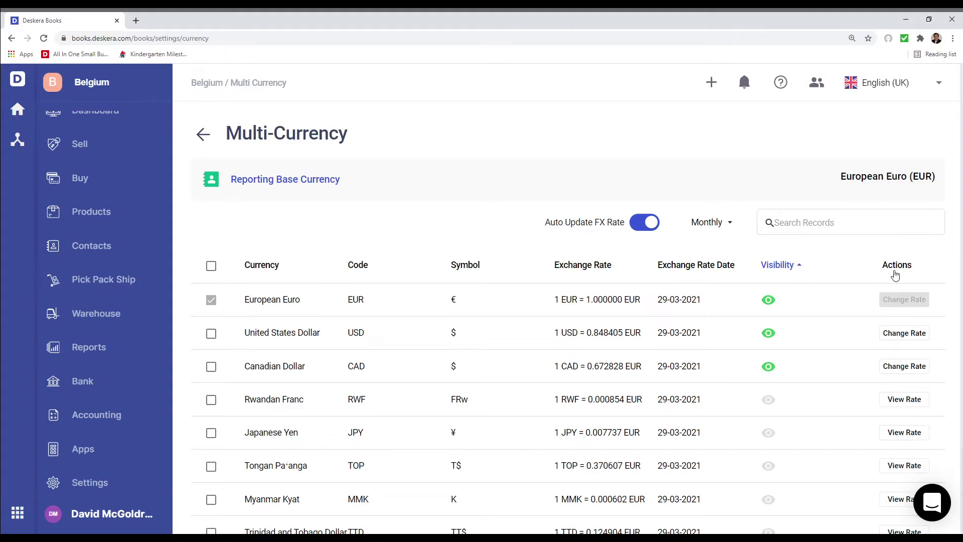
left_click(769, 404)
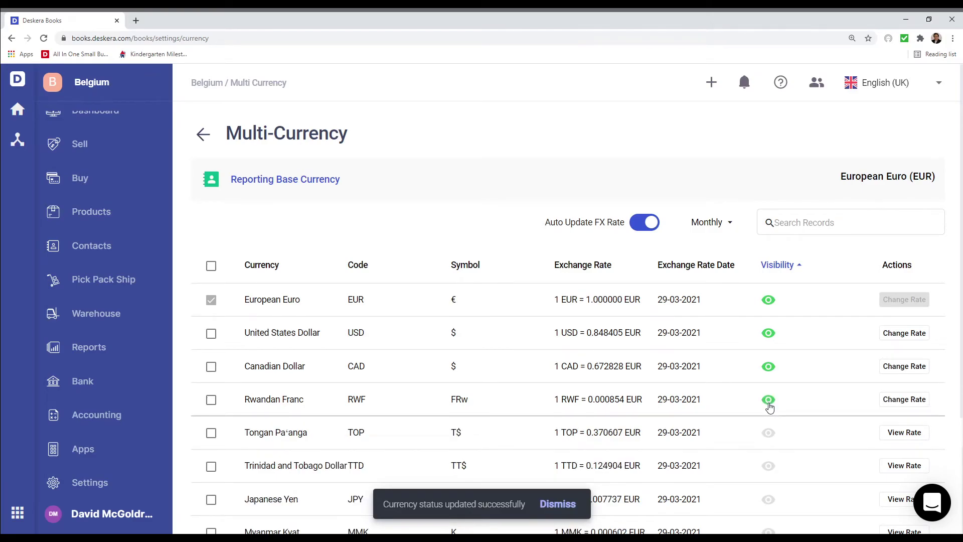
left_click(769, 401)
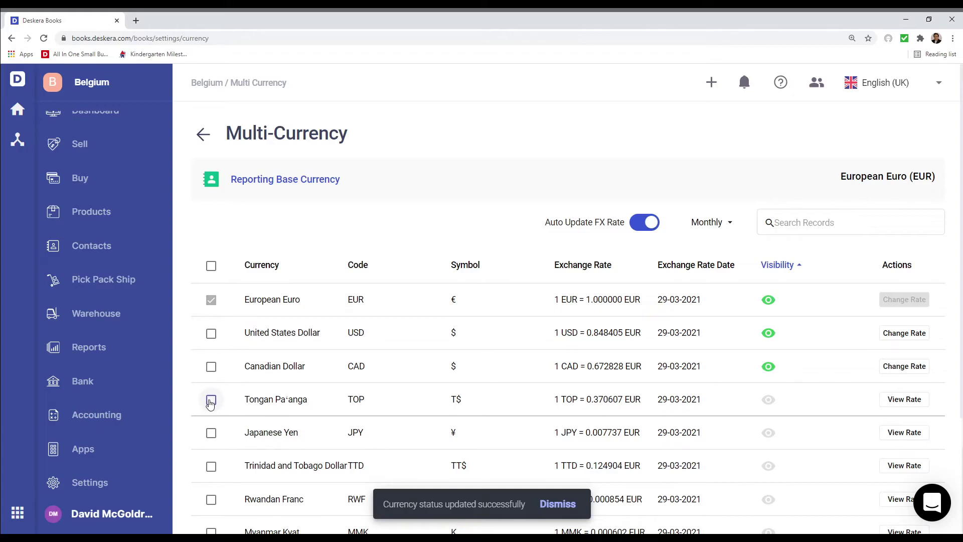
left_click(212, 400)
left_click(211, 432)
left_click(212, 466)
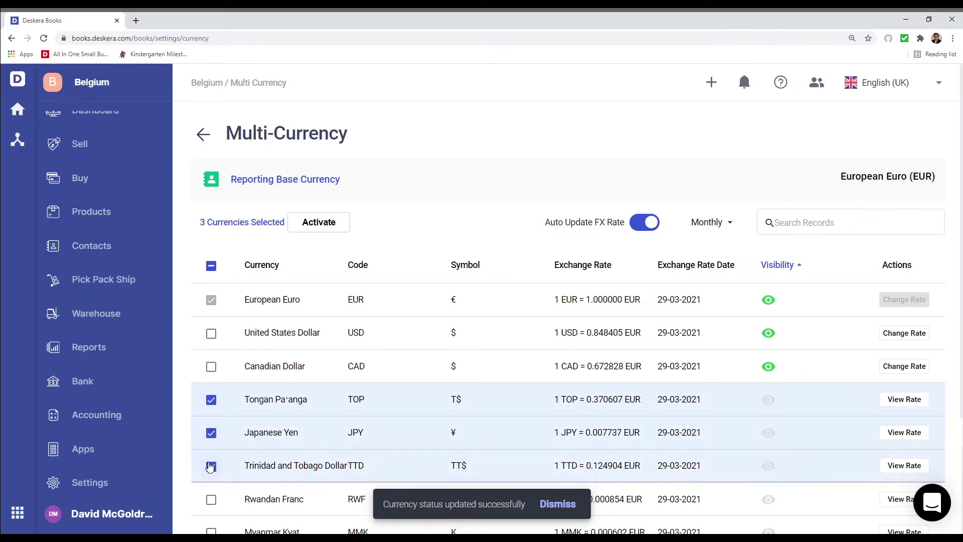
left_click(316, 225)
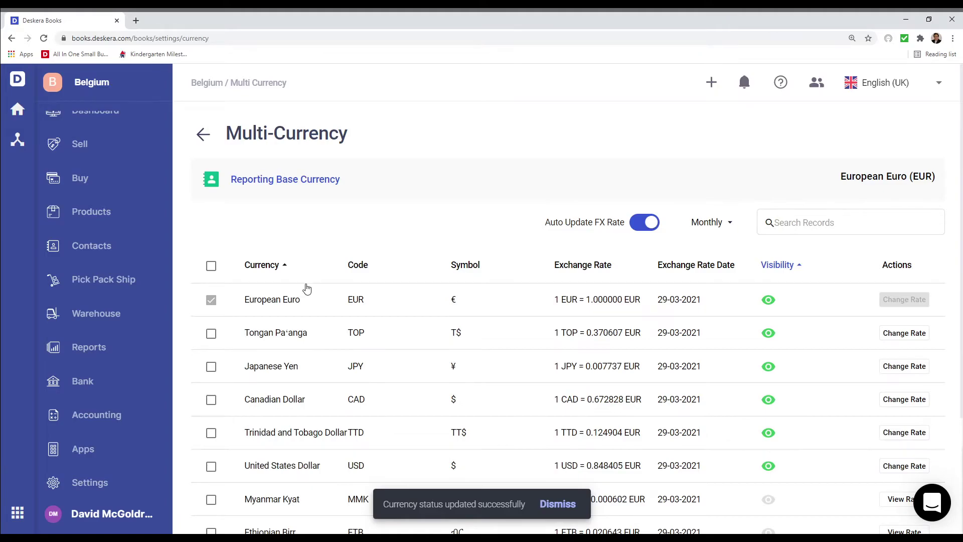
left_click(211, 333)
left_click(210, 366)
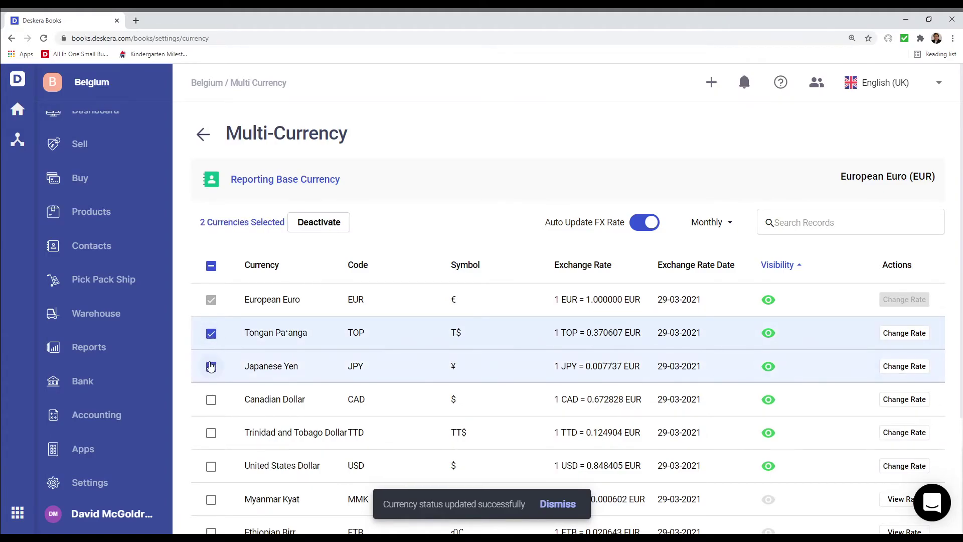
left_click(210, 432)
left_click(336, 229)
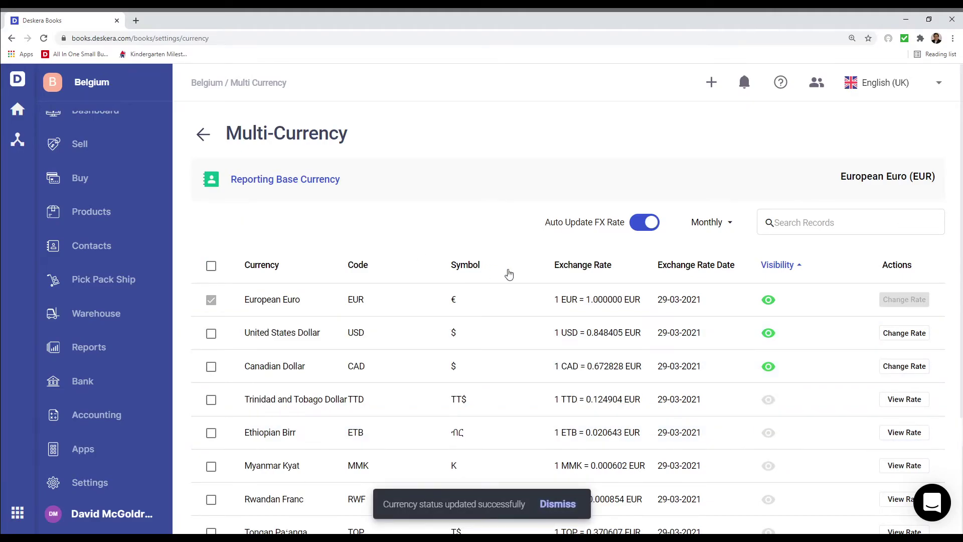
Change the Canadian Dollar exchange rate to 0.673 EUR and save it
left_click(904, 368)
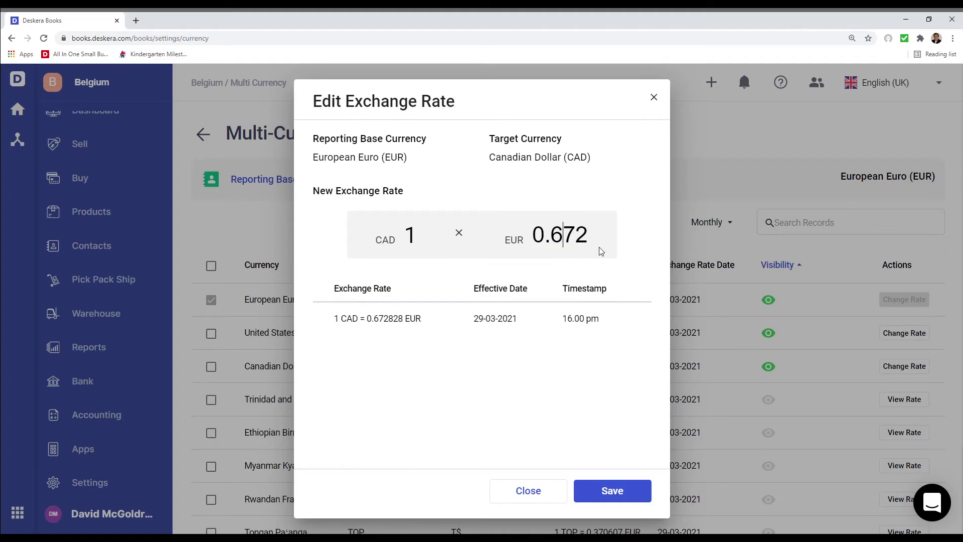
key("End")
key("BackSpace")
type("3")
left_click(606, 490)
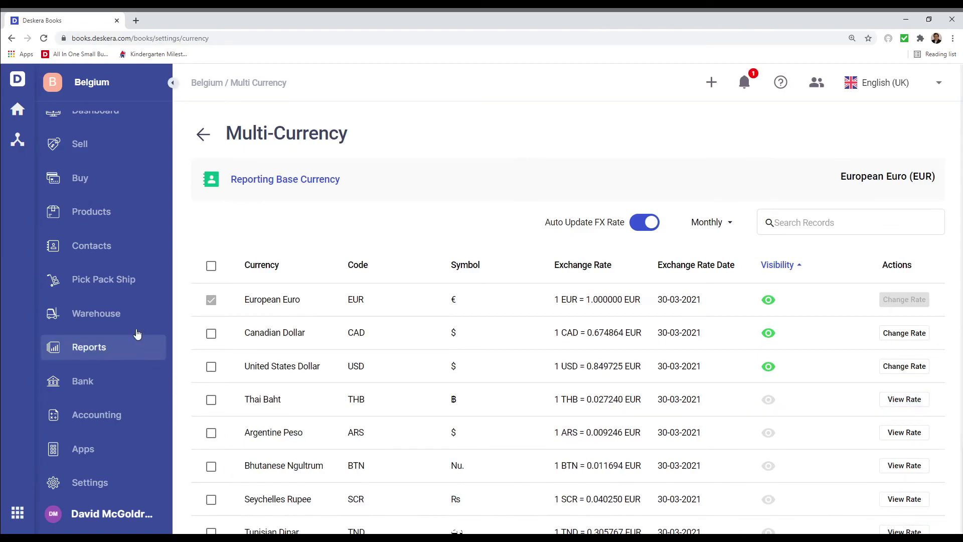
Start a new contact and fill in its name, enterprise number and VAT identification number
left_click(105, 257)
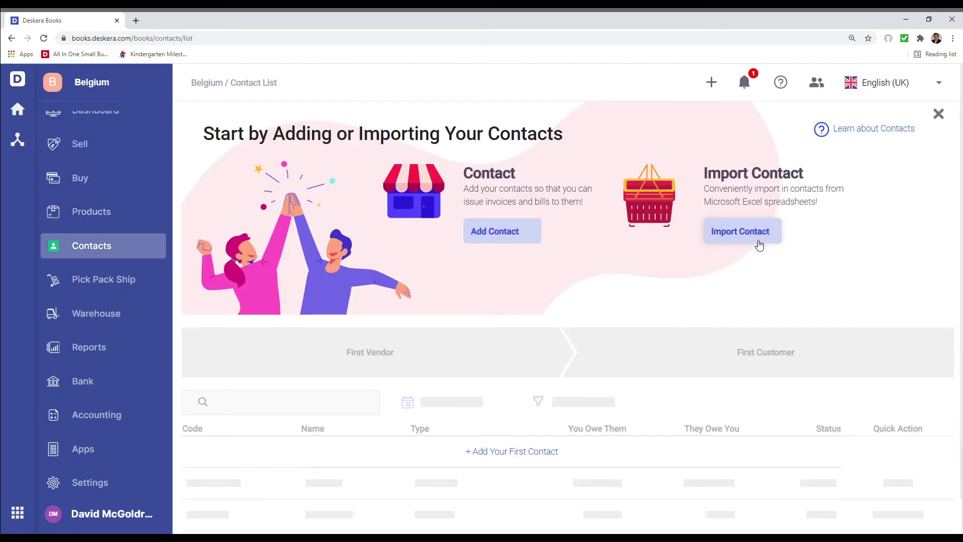
left_click(484, 236)
left_click(341, 240)
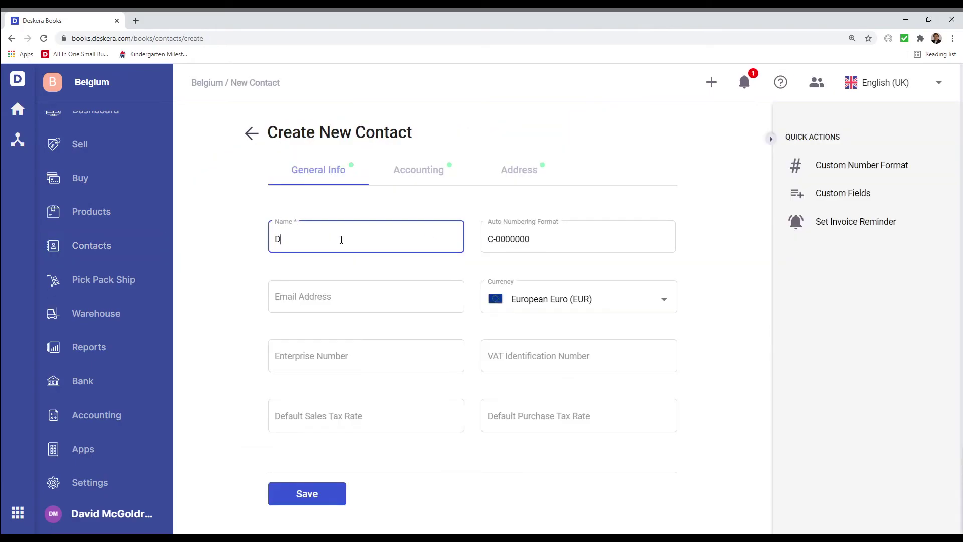
key("Tab")
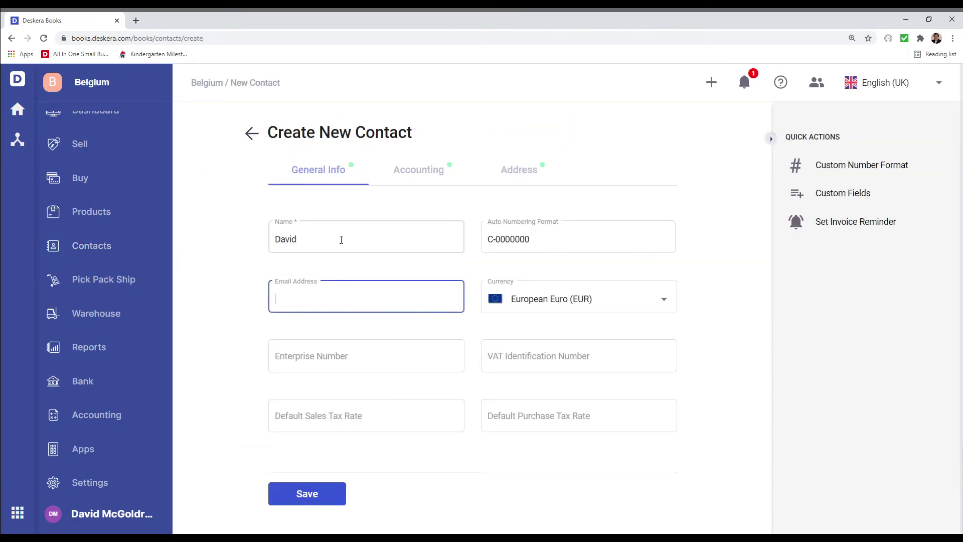
key("Tab")
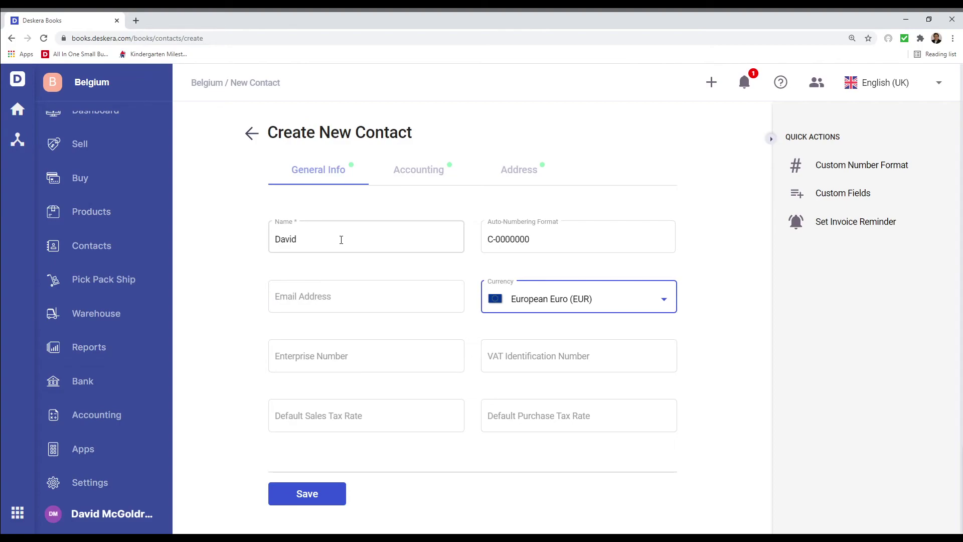
key("Tab")
type("4534535")
key("Tab")
type("34535345")
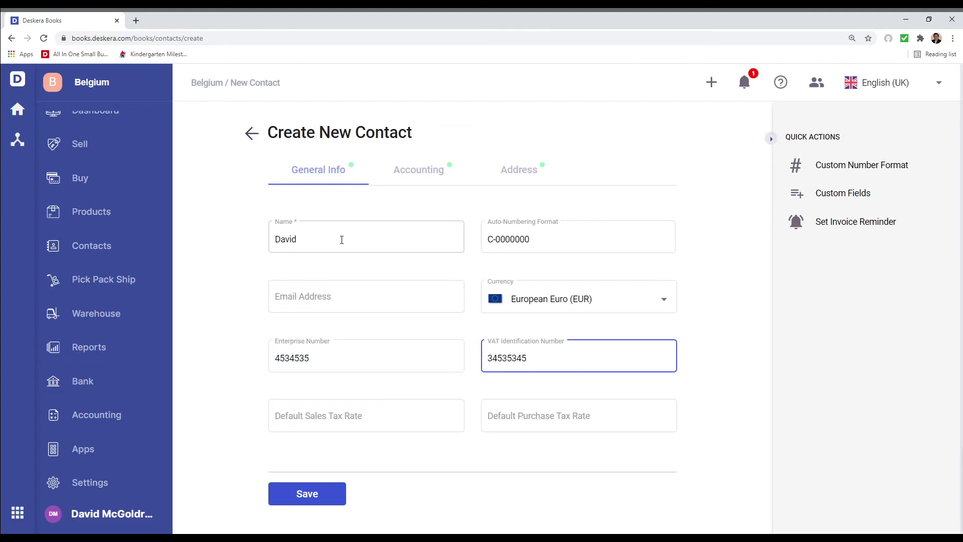
Set the contact's default sales tax to EU goods 21% Sales and purchase tax to ND RC - goods 21%
left_click(291, 417)
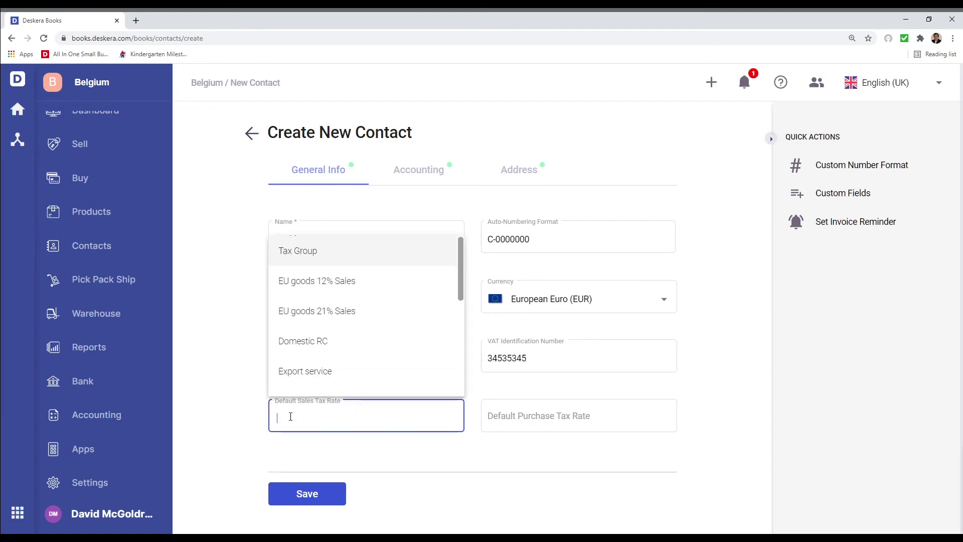
left_click(321, 310)
left_click(537, 420)
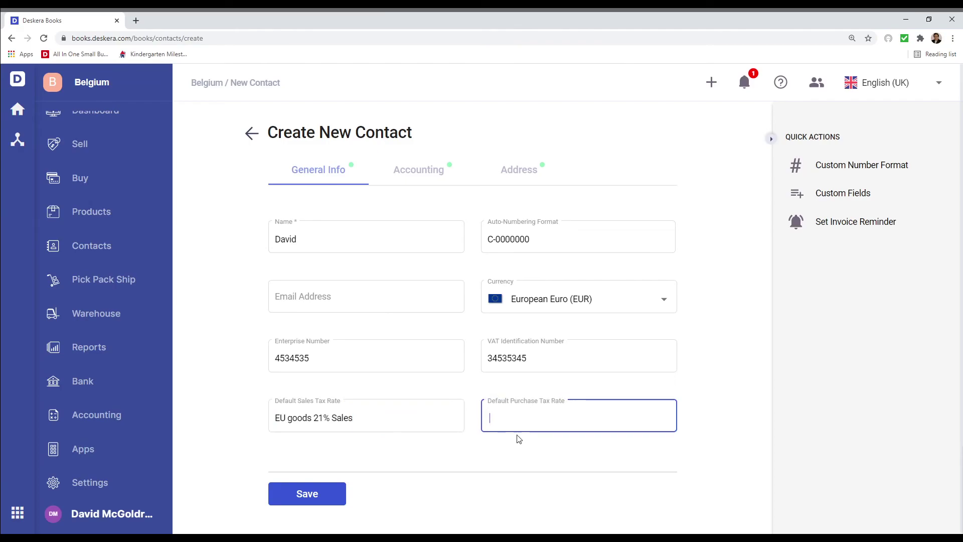
left_click(576, 310)
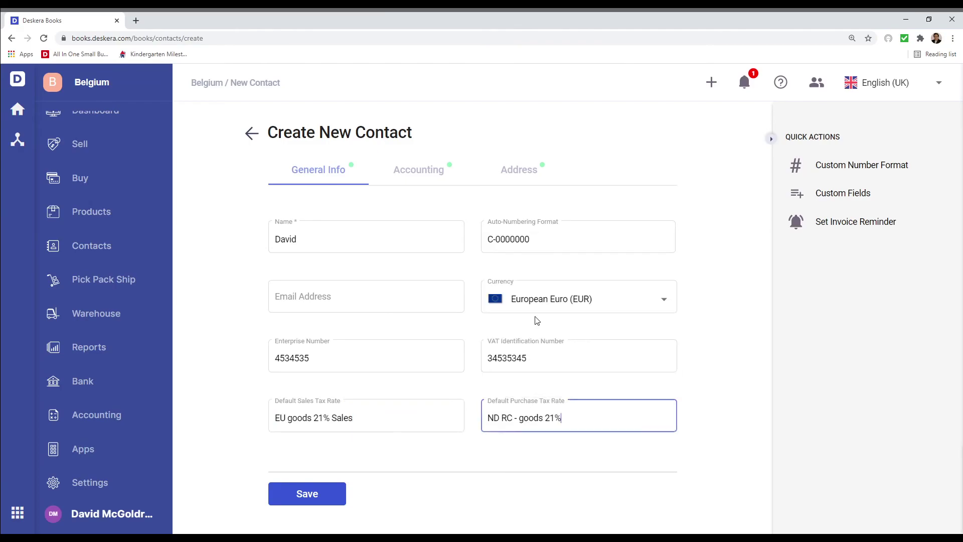
Review the contact's accounting and address details, then save it as C-0000001
left_click(433, 180)
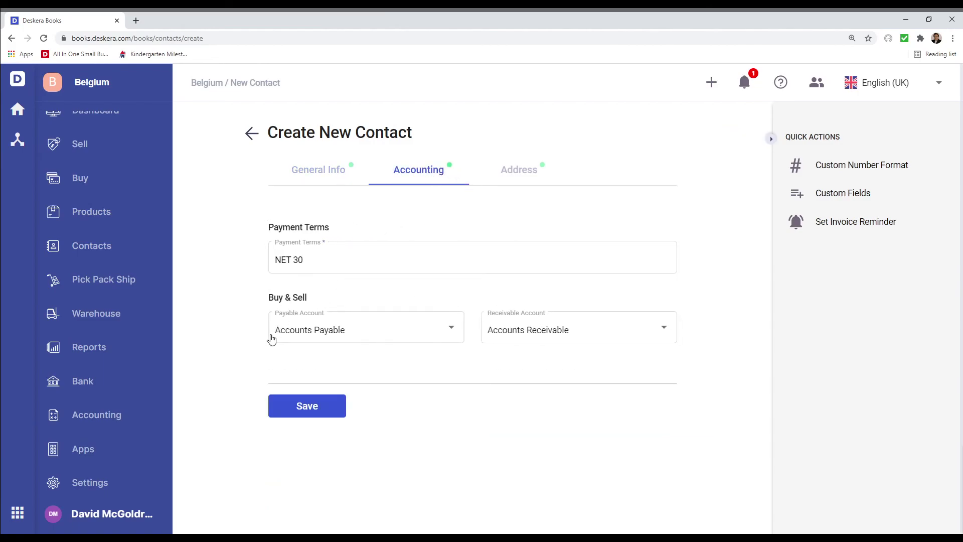
left_click(504, 168)
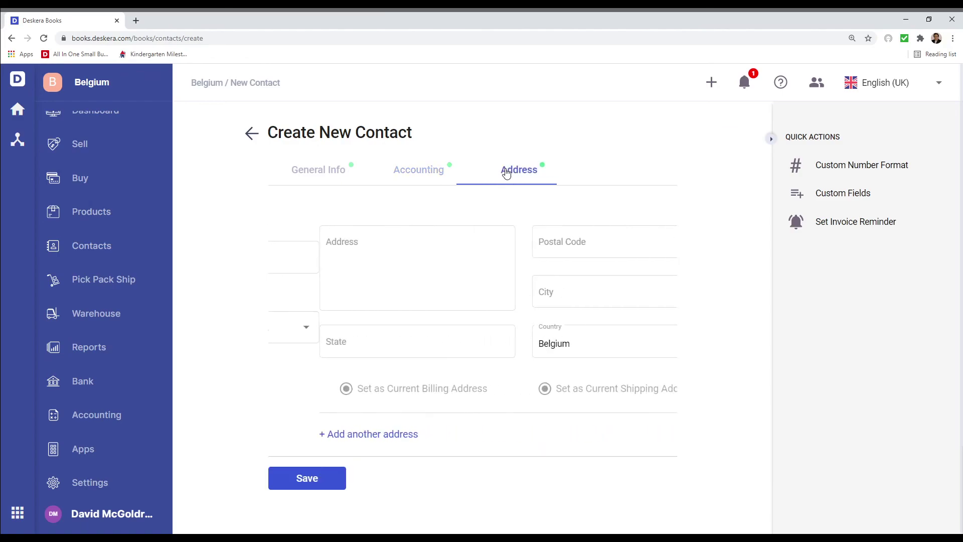
left_click(323, 479)
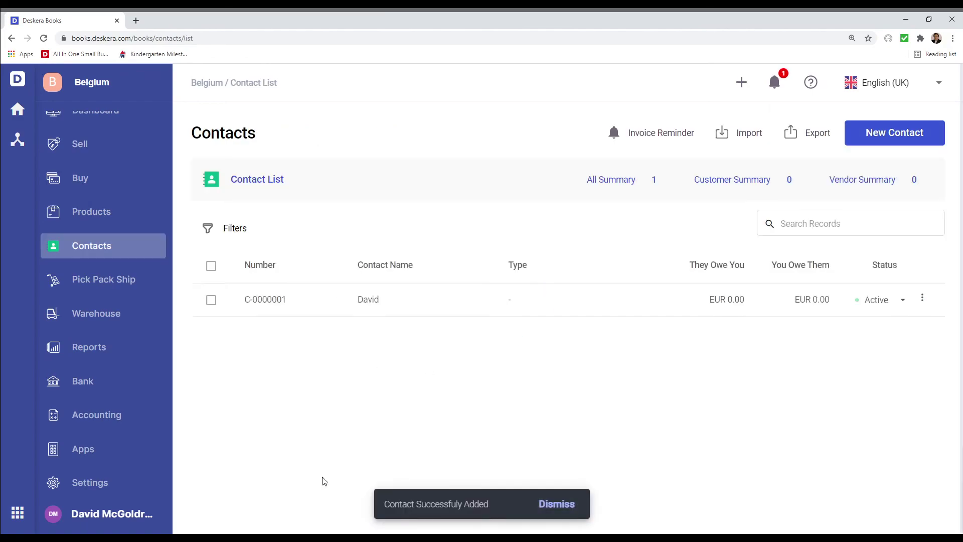